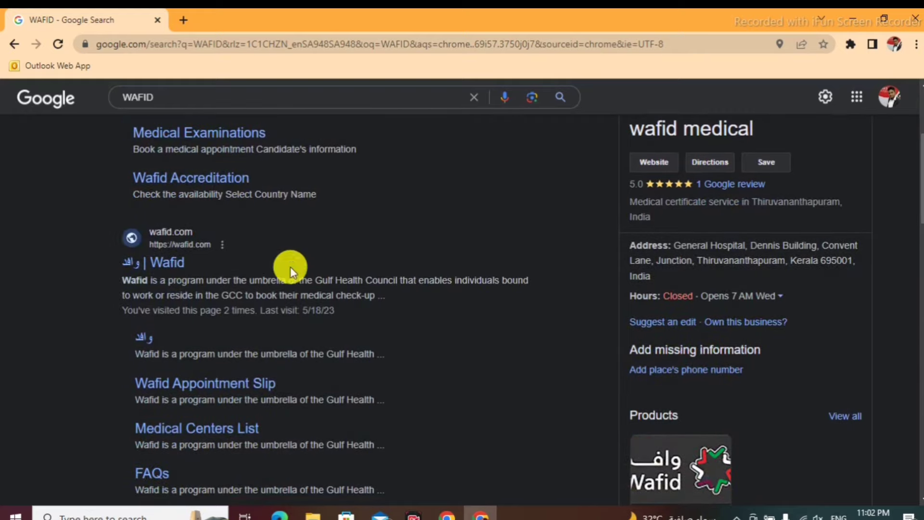
Open the wafid.com site from the search results and start booking a medical examination appointment
click(163, 269)
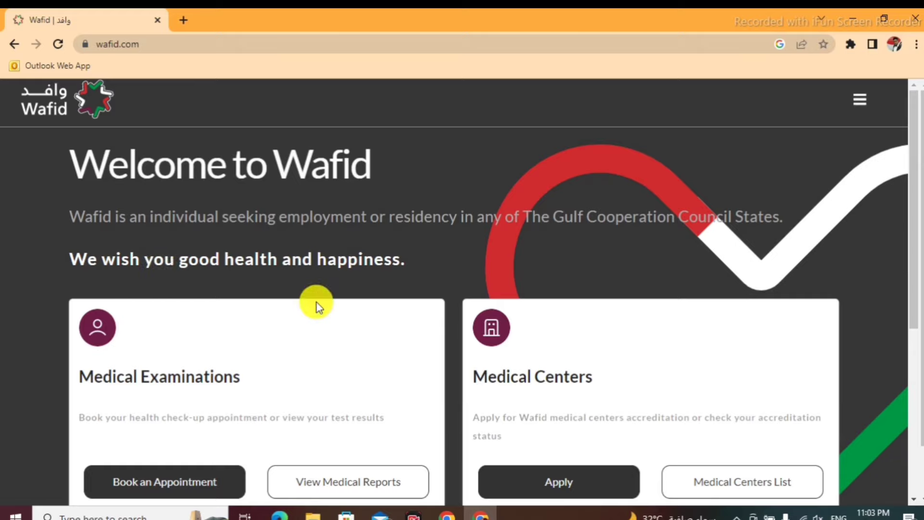
scroll(317, 303, down, 1)
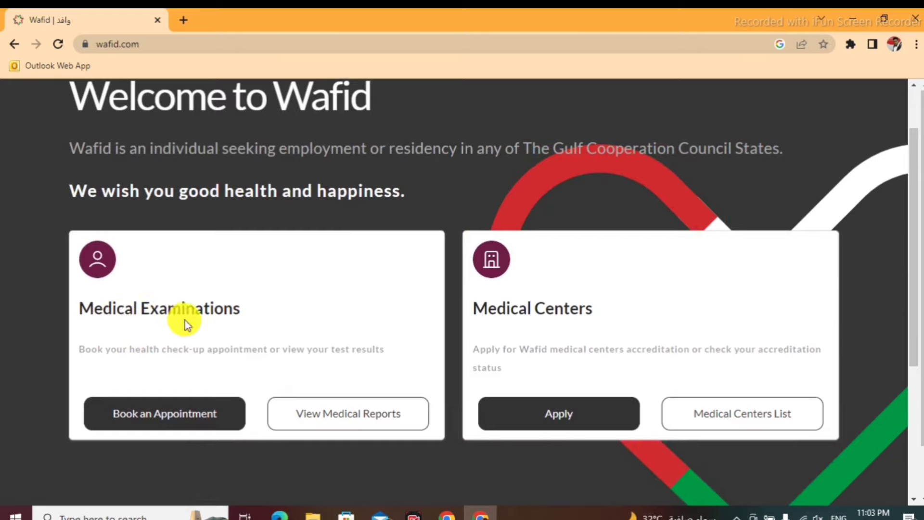
click(158, 421)
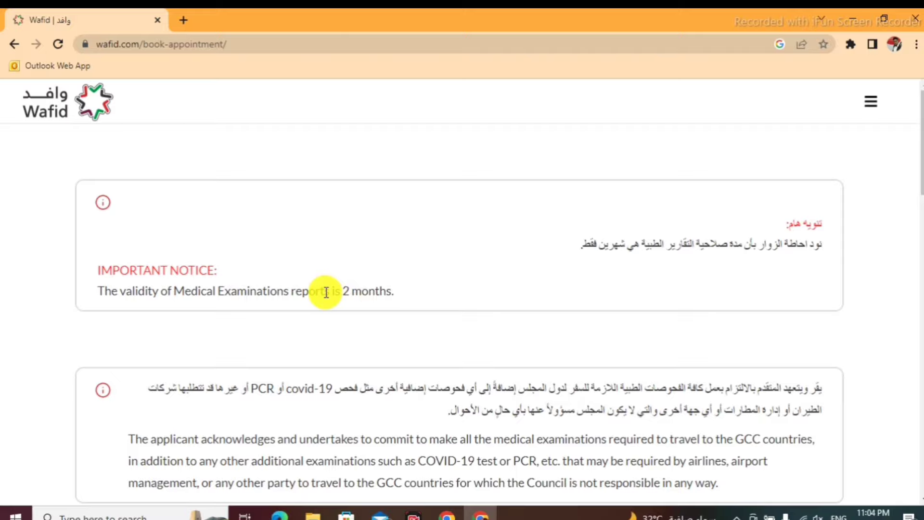
Set the country to India in the Location section of the appointment form
scroll(326, 293, down, 9)
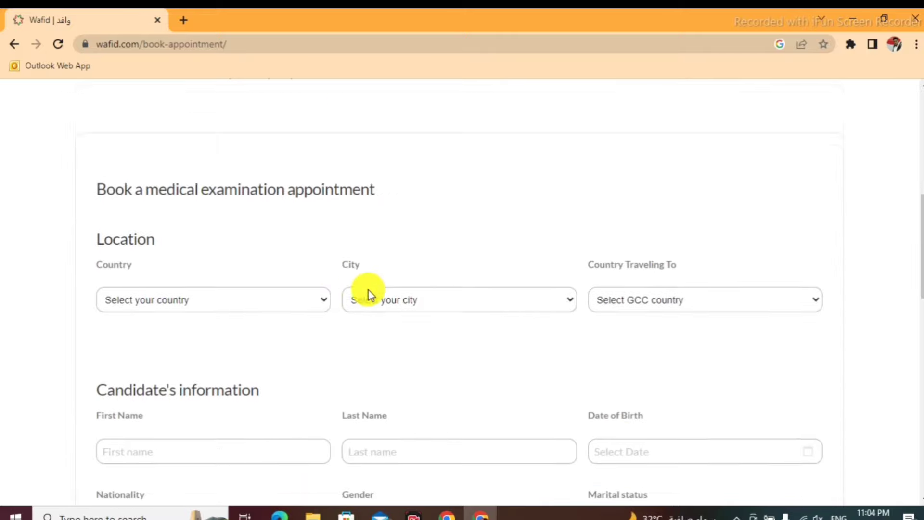
scroll(368, 289, down, 1)
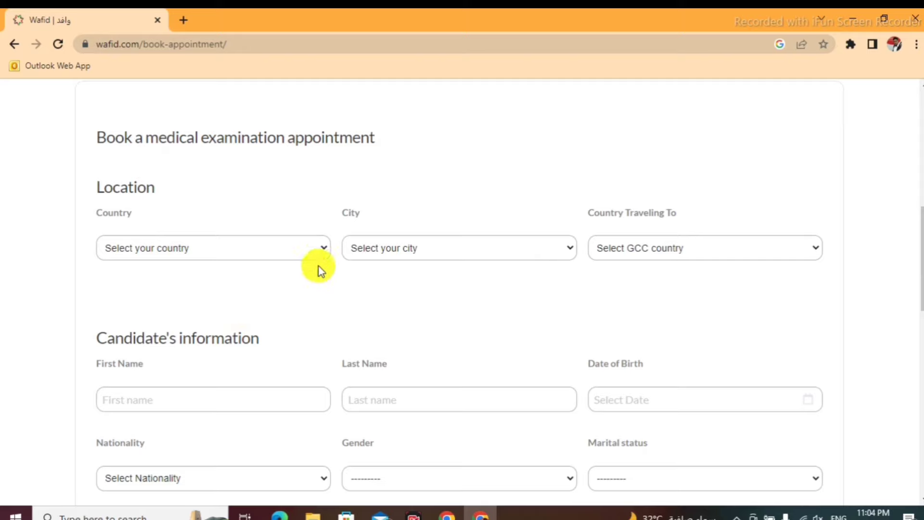
click(321, 248)
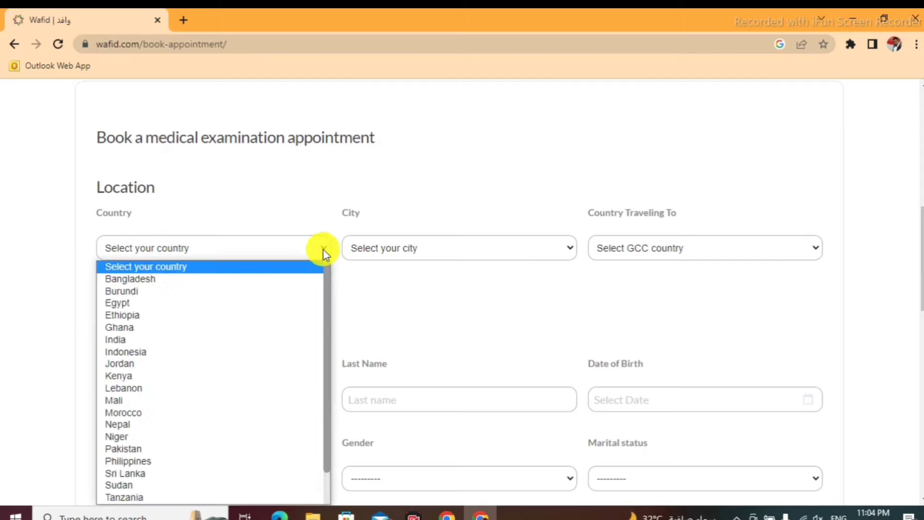
key(i)
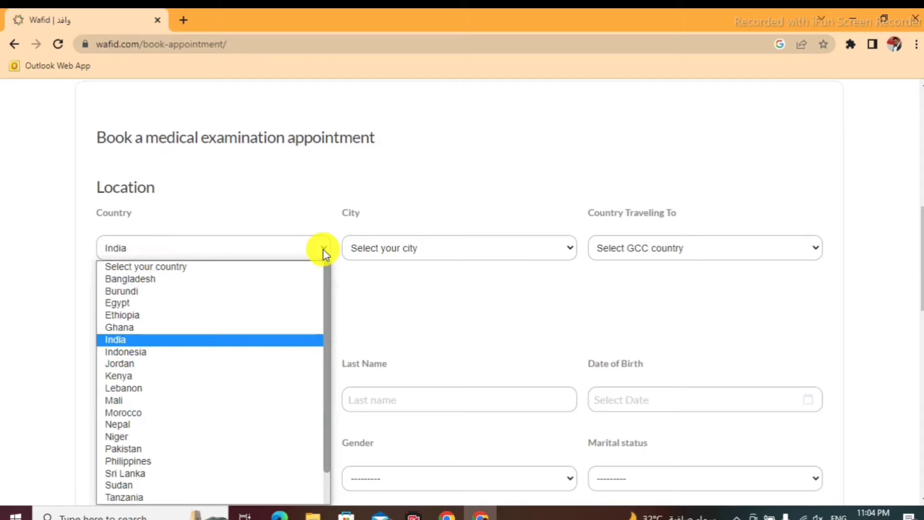
key(Return)
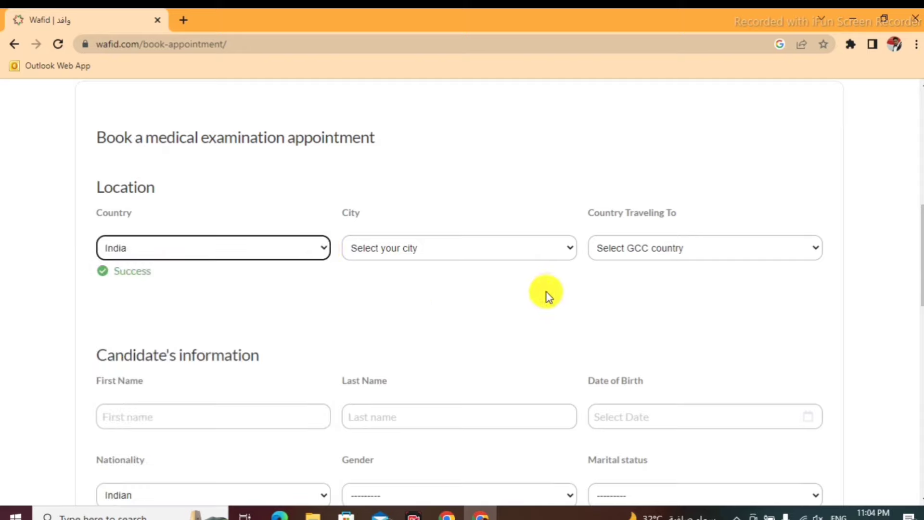
Set the city to Kolkata and the country traveling to as Saudi Arabia
click(567, 251)
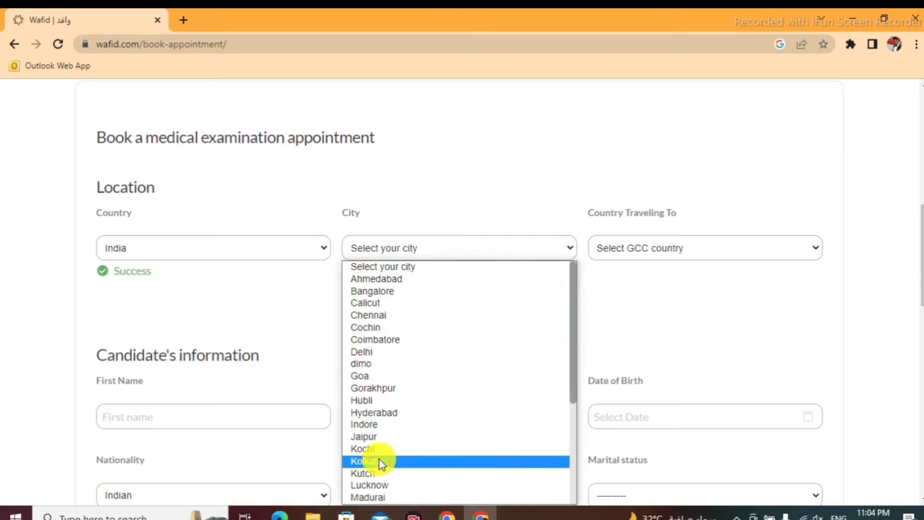
scroll(380, 332, down, 3)
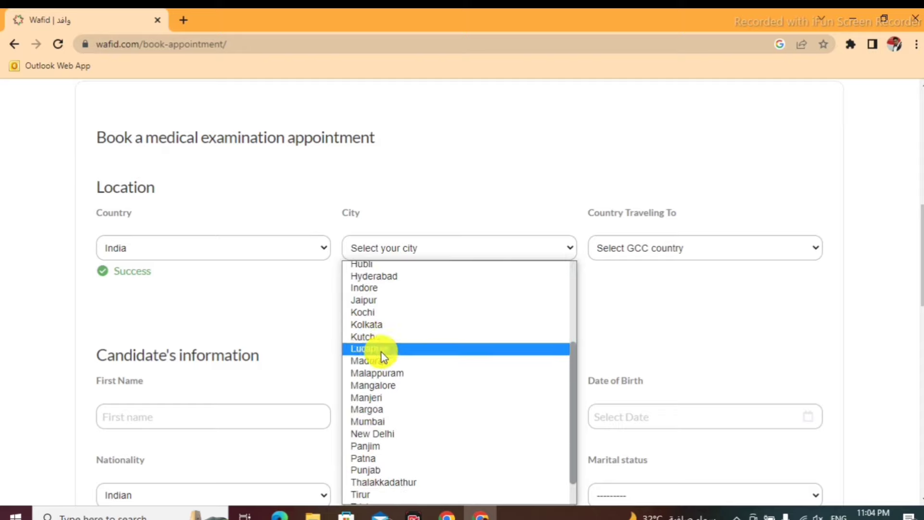
scroll(382, 356, up, 4)
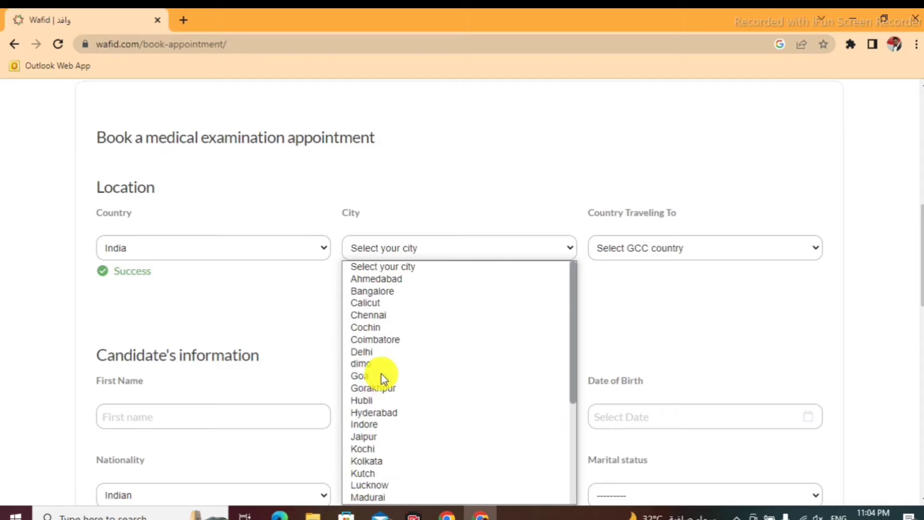
click(378, 460)
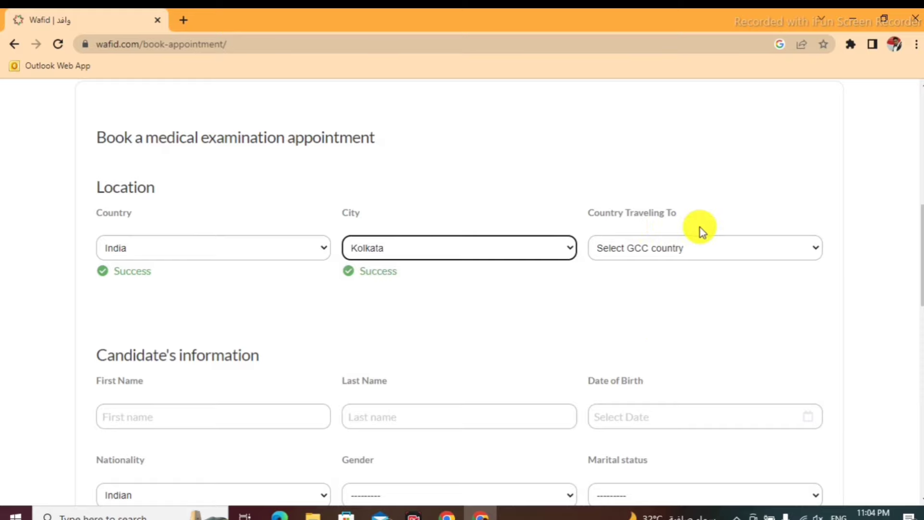
click(815, 257)
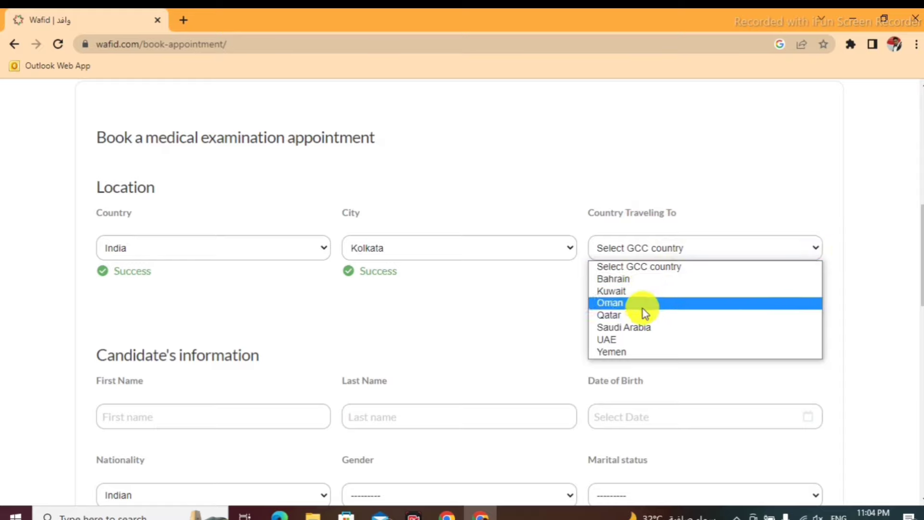
click(643, 328)
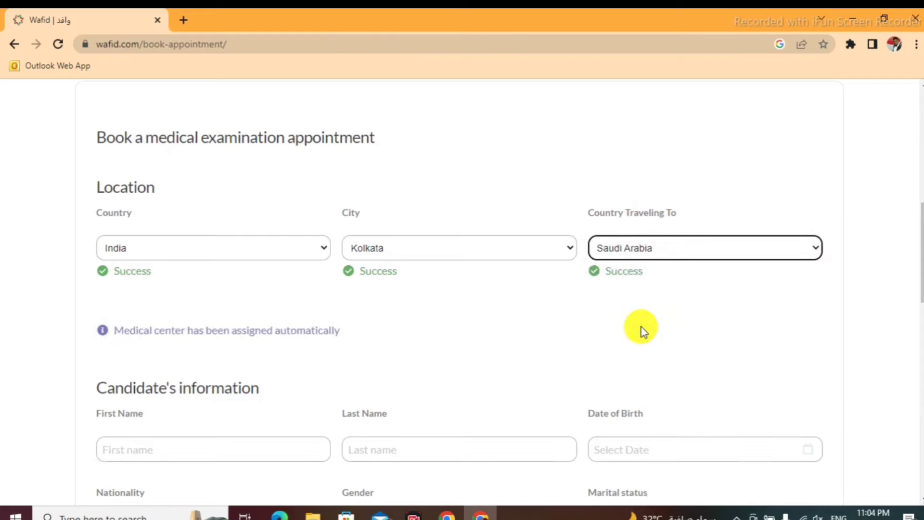
click(643, 331)
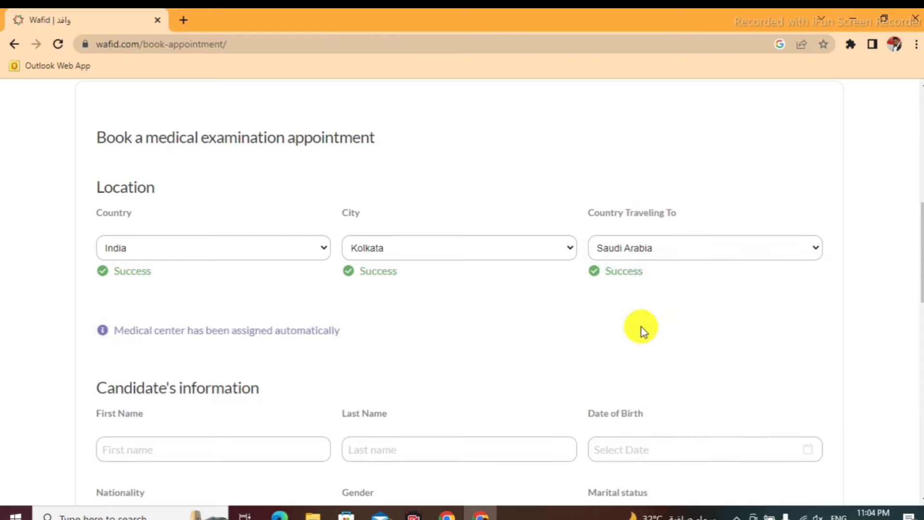
Examine the name, date of birth, nationality, gender and marital status fields in the Candidate's information section
scroll(478, 309, down, 3)
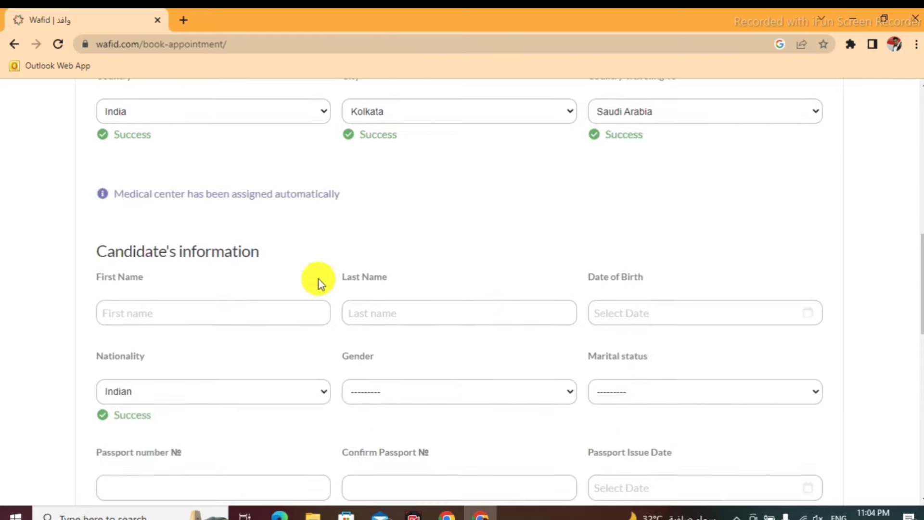
scroll(274, 274, down, 2)
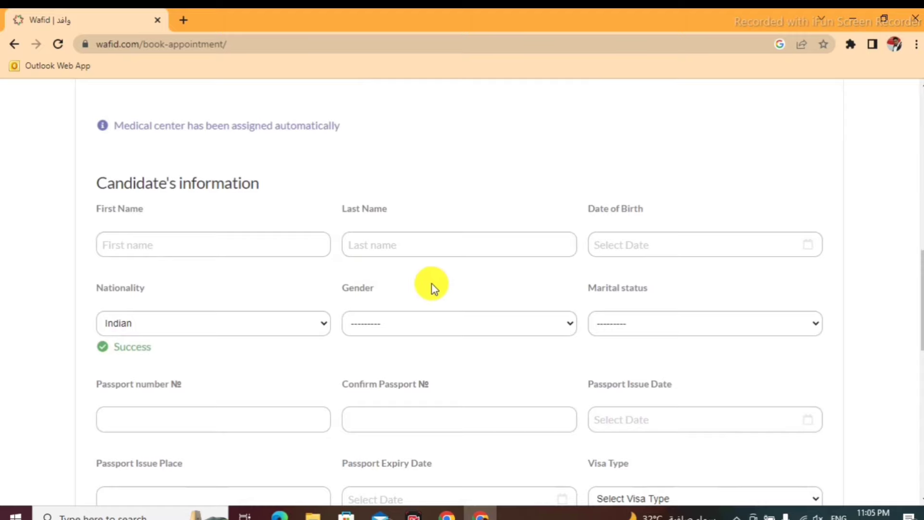
click(147, 248)
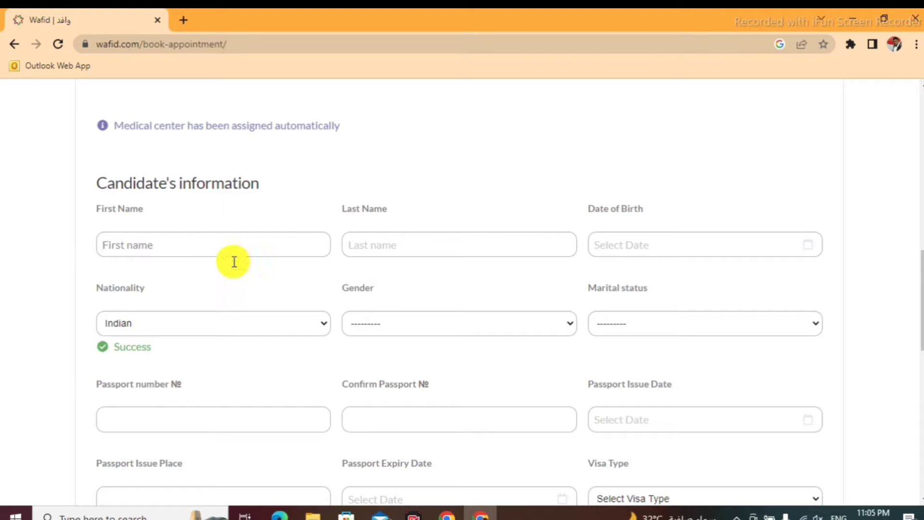
click(391, 250)
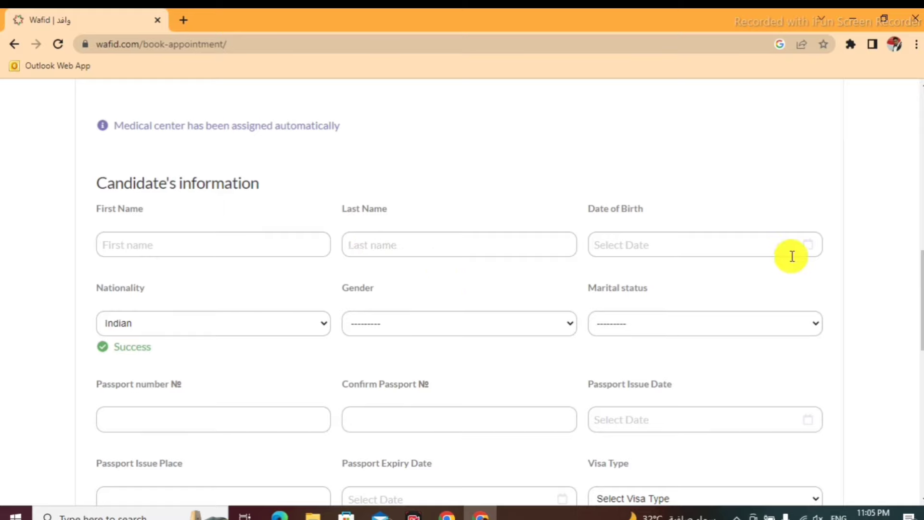
click(655, 243)
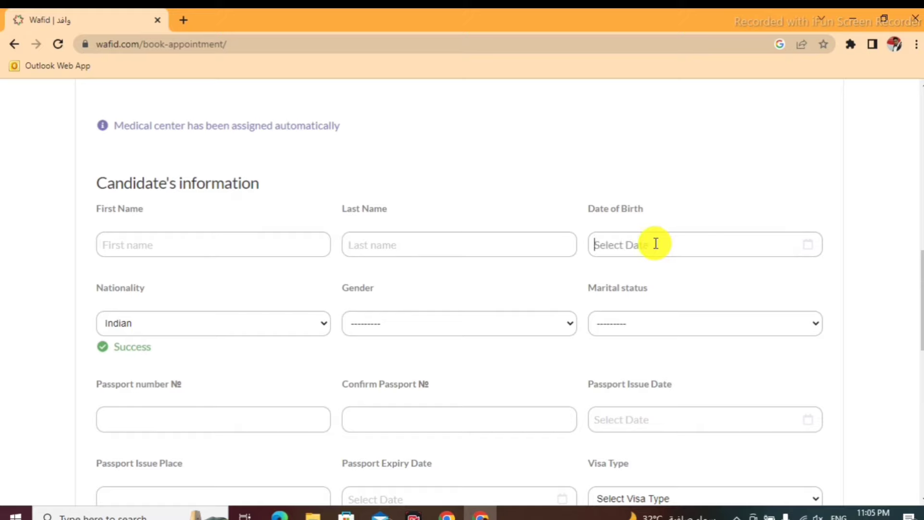
click(283, 303)
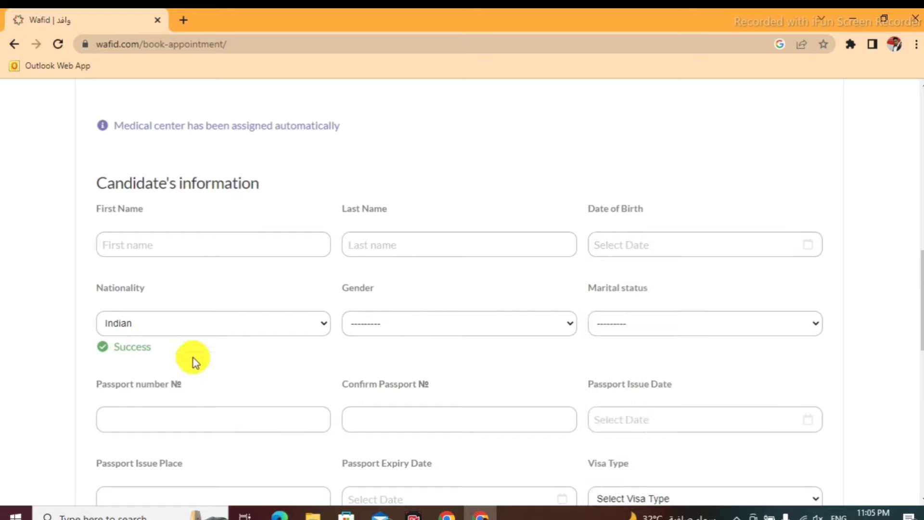
scroll(269, 332, down, 2)
click(563, 260)
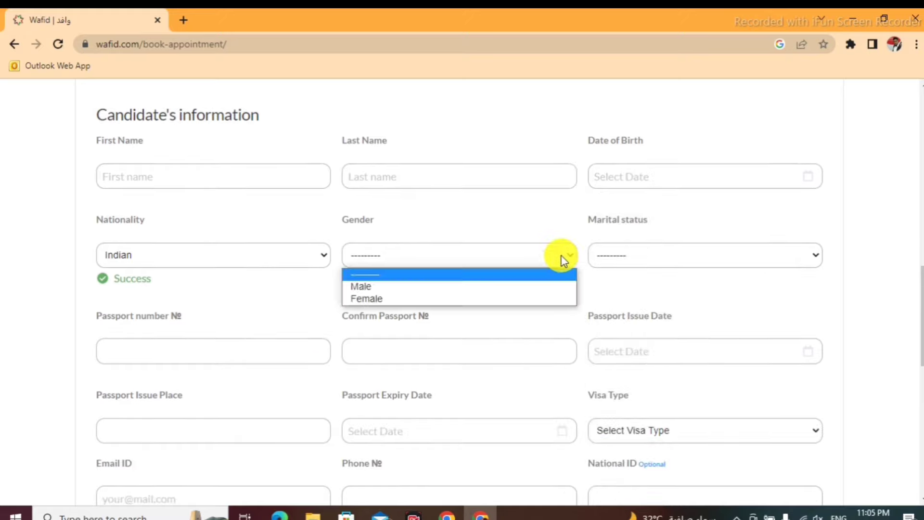
click(650, 255)
click(668, 263)
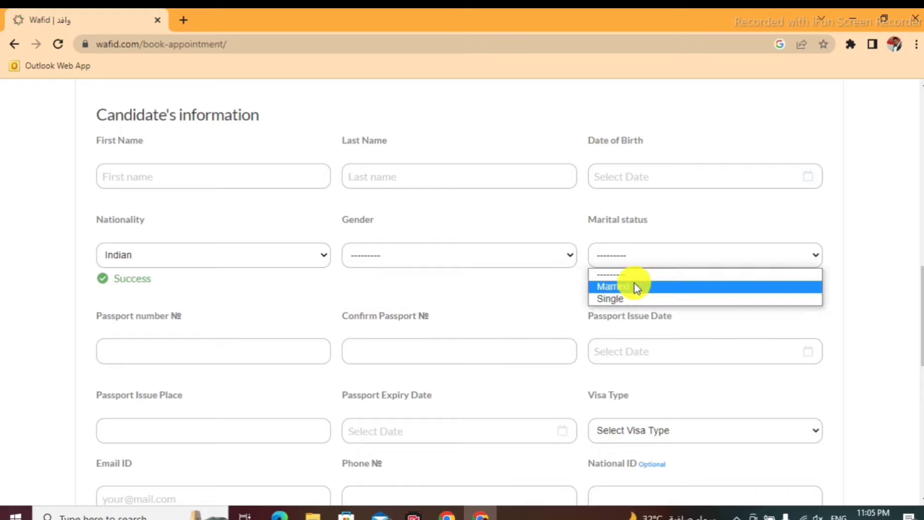
click(573, 293)
Examine the passport number, passport confirmation and passport issue date fields
scroll(631, 270, down, 2)
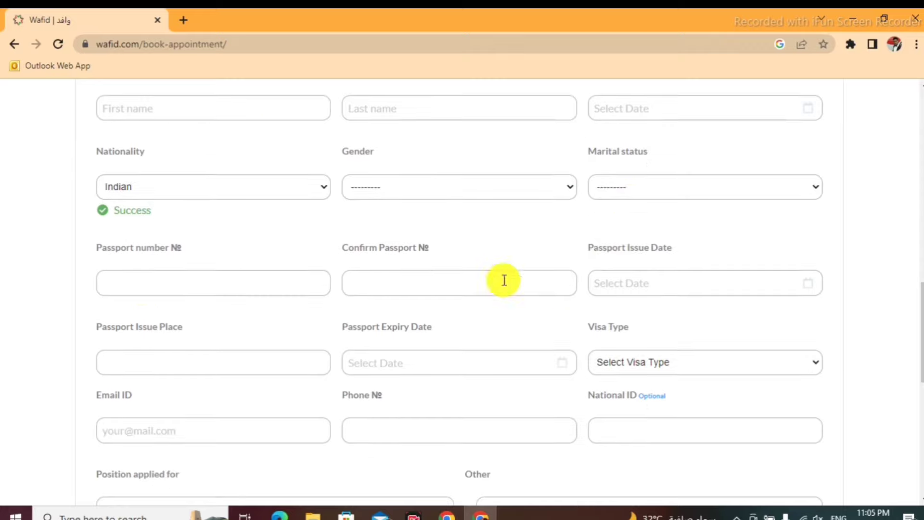
click(141, 289)
click(375, 282)
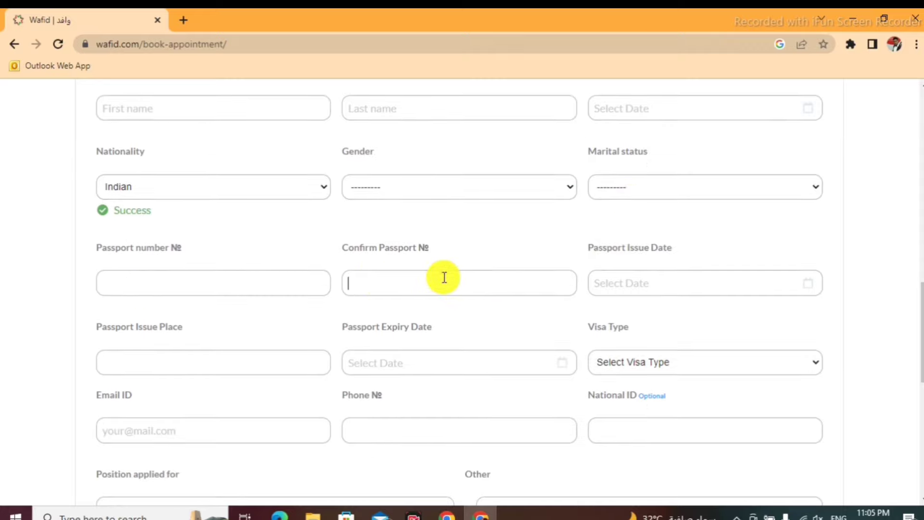
scroll(438, 270, down, 2)
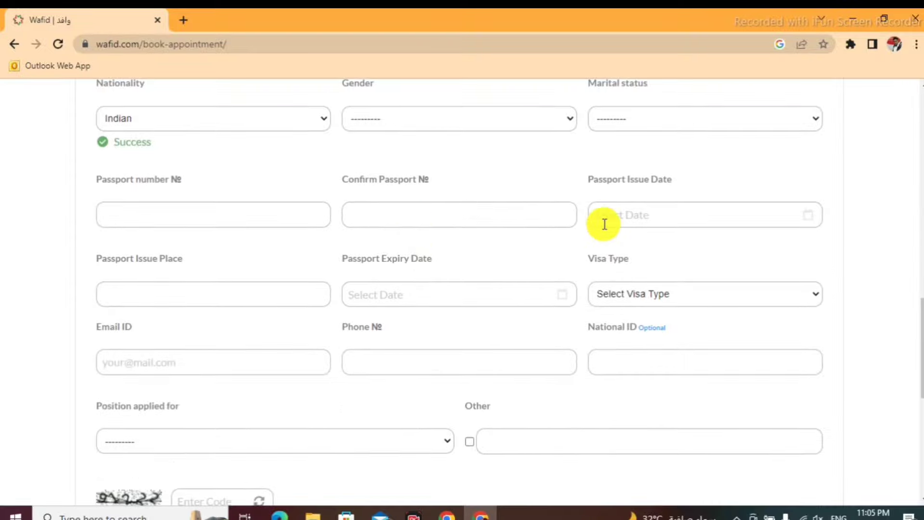
click(635, 218)
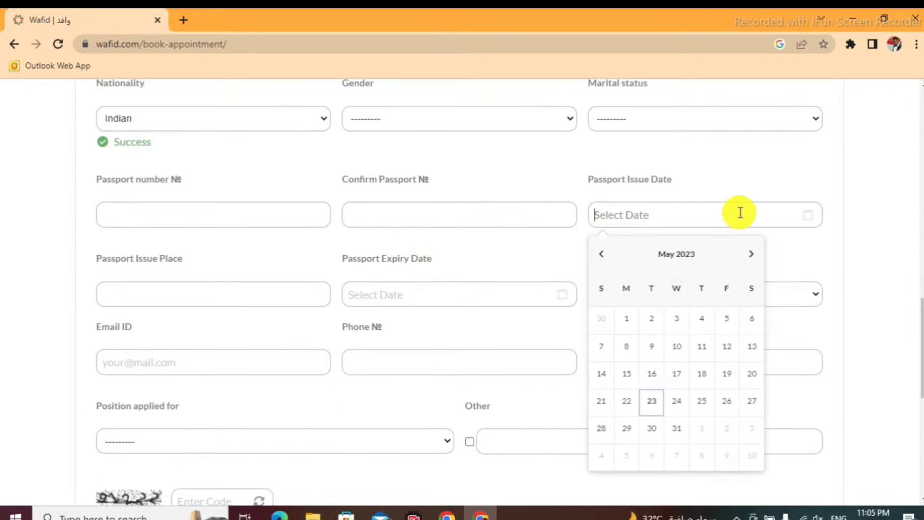
click(803, 166)
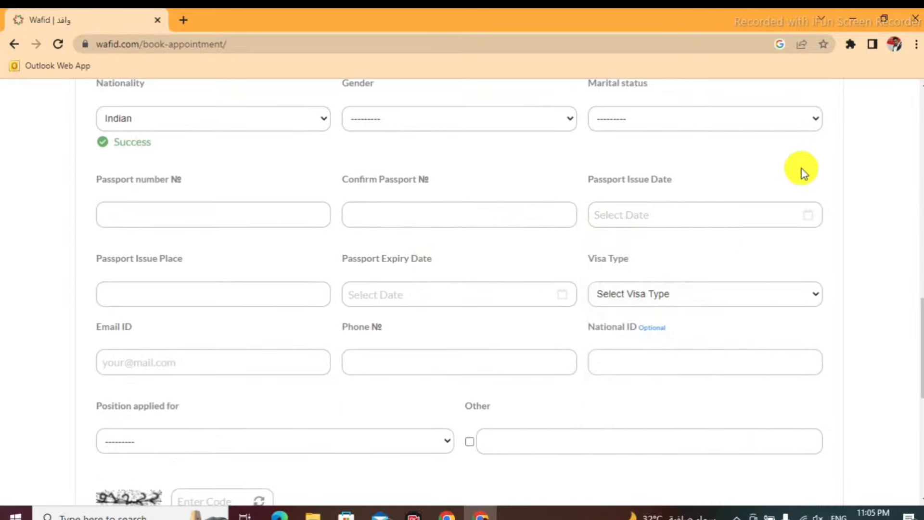
click(646, 215)
Enter RANCHI as the passport issue place and set the visa type to Work Visa
click(165, 296)
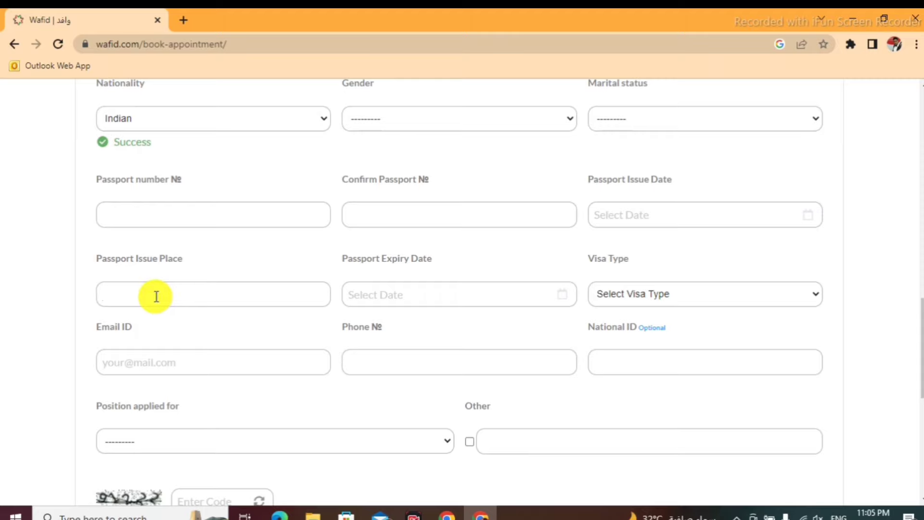
text(RANCHI)
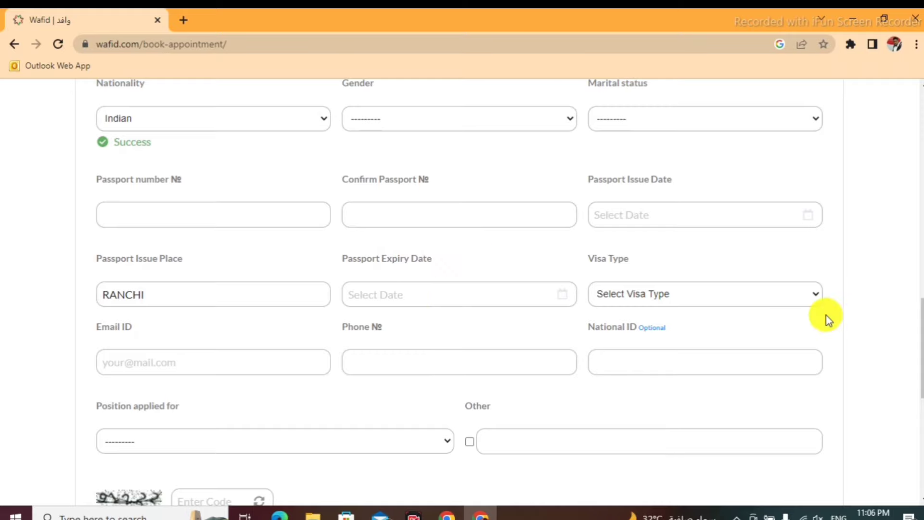
click(814, 298)
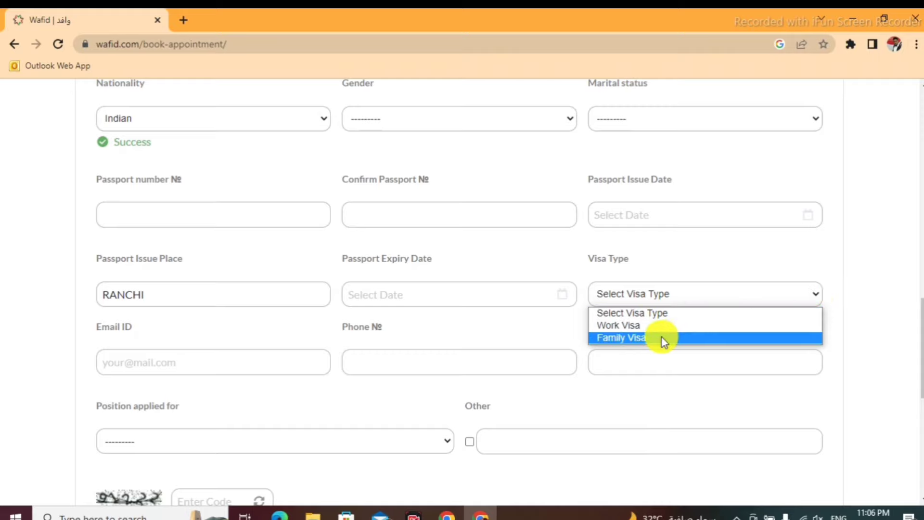
click(627, 327)
Examine the email, phone number and optional national ID fields of the candidate's form
scroll(546, 330, down, 1)
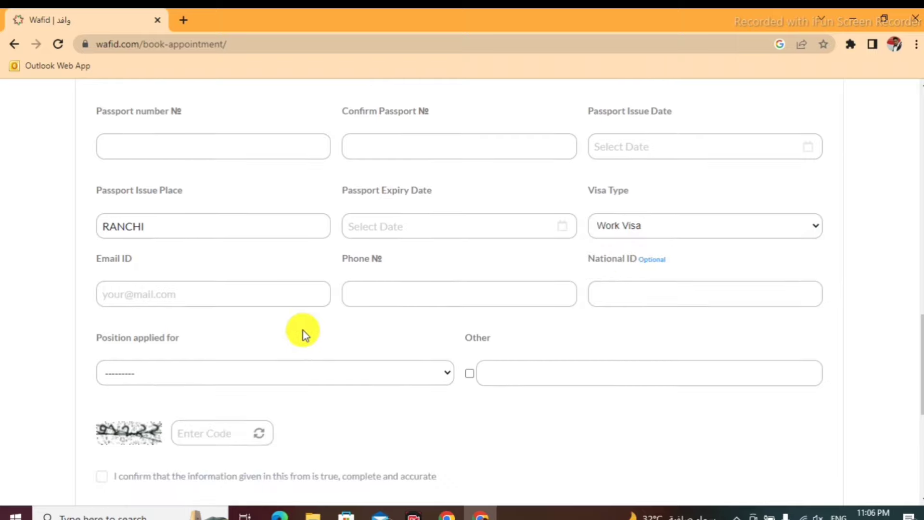
click(153, 298)
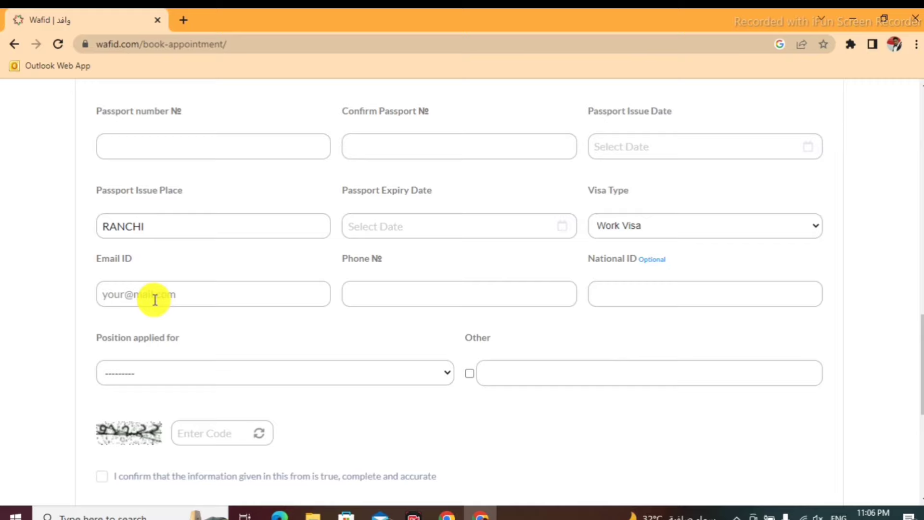
click(382, 299)
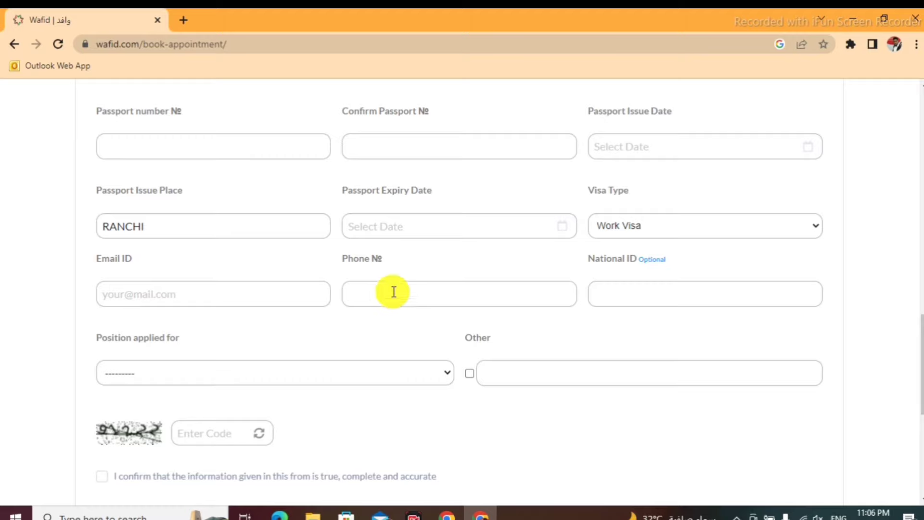
click(641, 290)
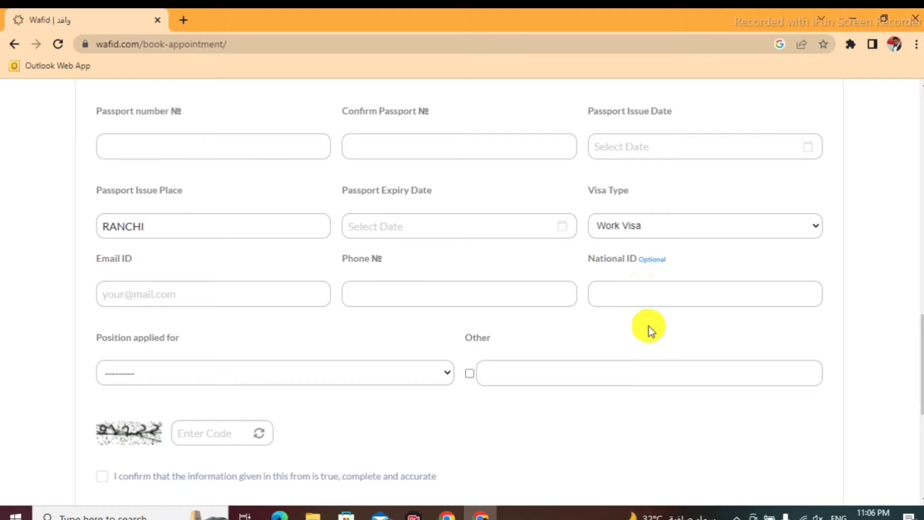
Examine the occupations offered for the position applied for and the alternative Other field
scroll(608, 321, down, 2)
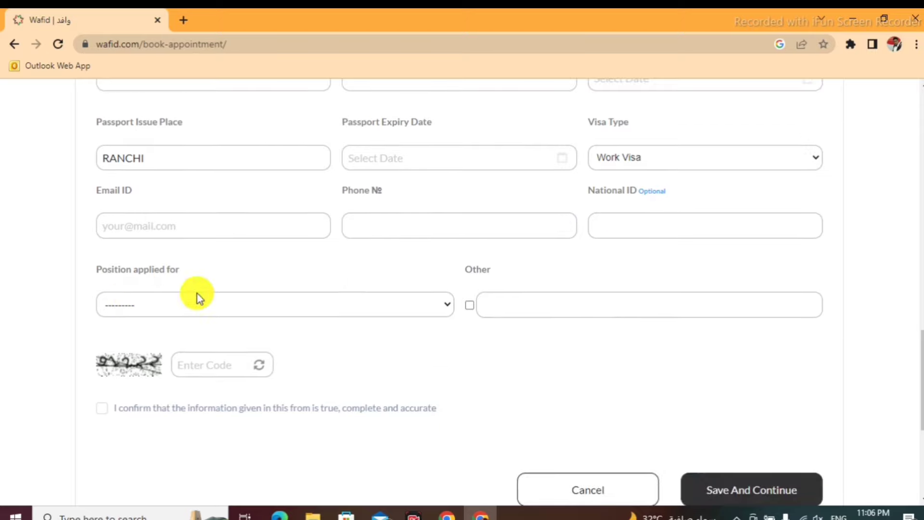
click(448, 309)
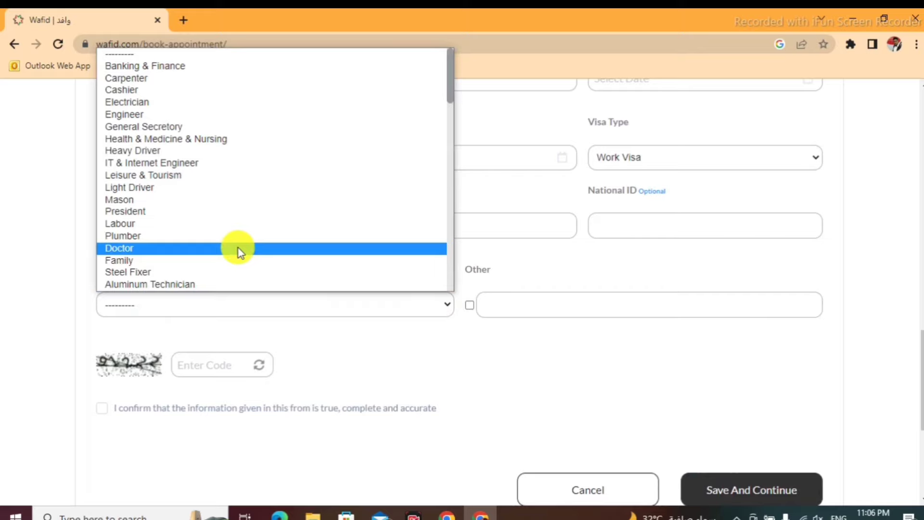
click(596, 260)
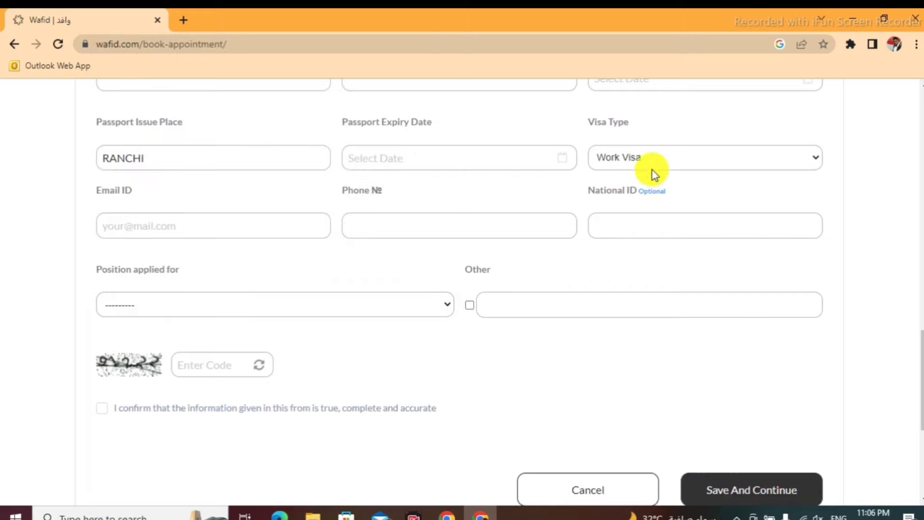
click(438, 309)
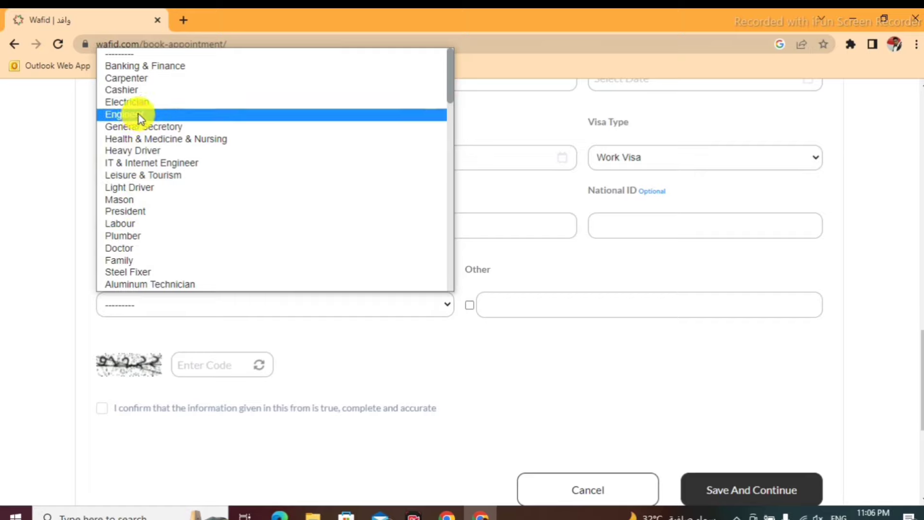
scroll(189, 140, down, 10)
scroll(189, 140, down, 9)
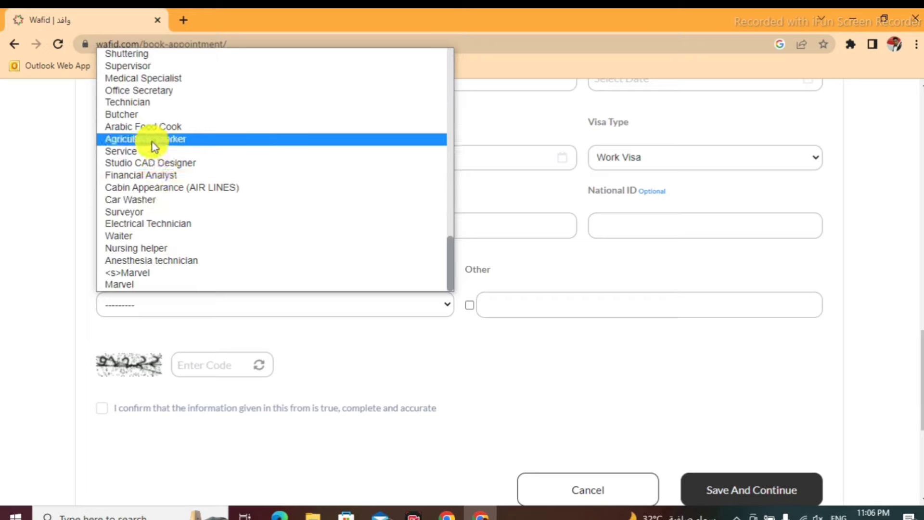
click(417, 382)
click(538, 306)
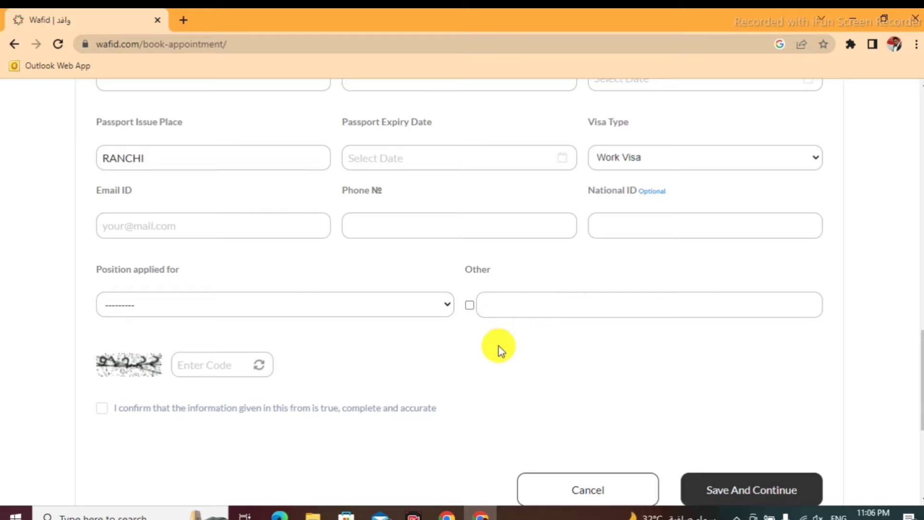
Set the position applied for to Plumber
click(217, 314)
scroll(134, 241, down, 1)
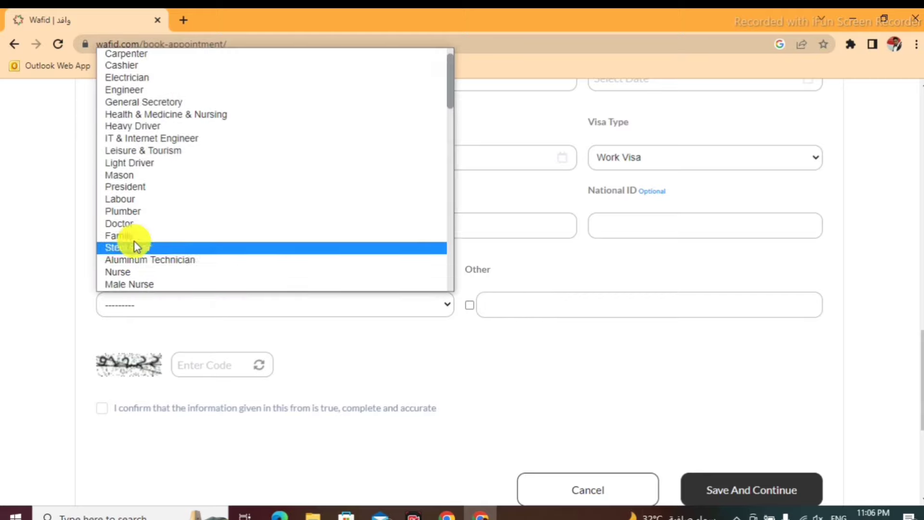
click(129, 210)
click(428, 365)
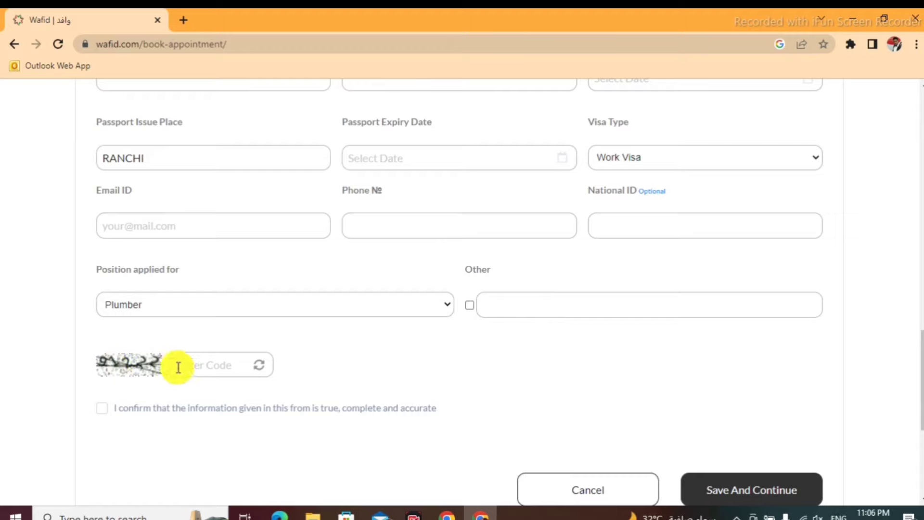
Enter the captcha verification code shown in the image beneath the position field
click(218, 368)
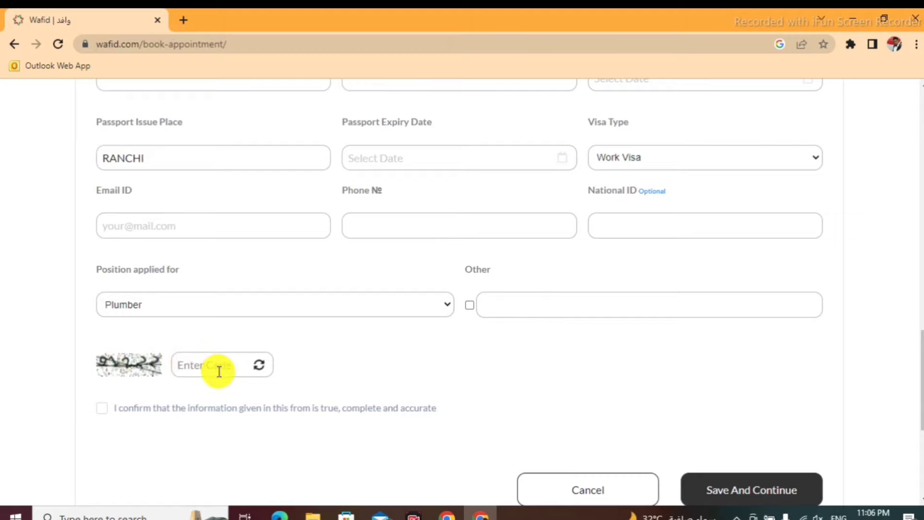
text(91222)
scroll(556, 363, down, 3)
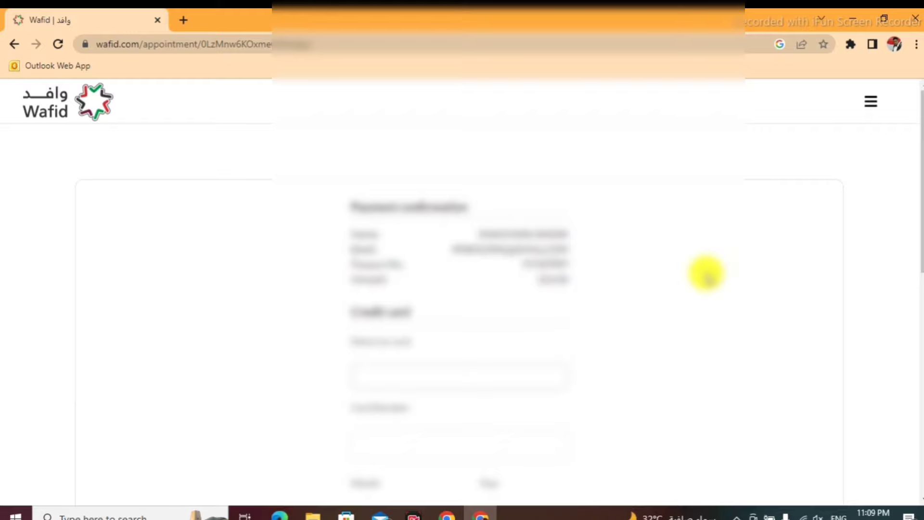
Examine the payment confirmation details and the credit card fields of the appointment
scroll(695, 272, down, 3)
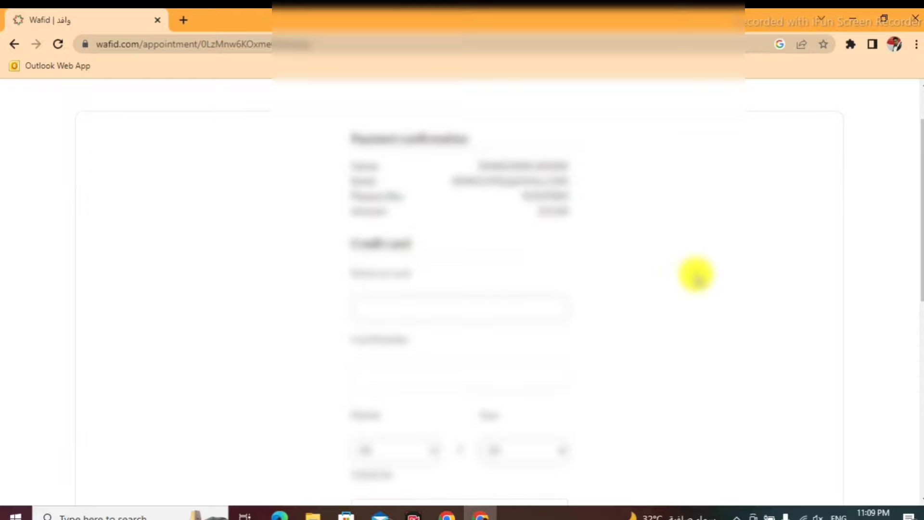